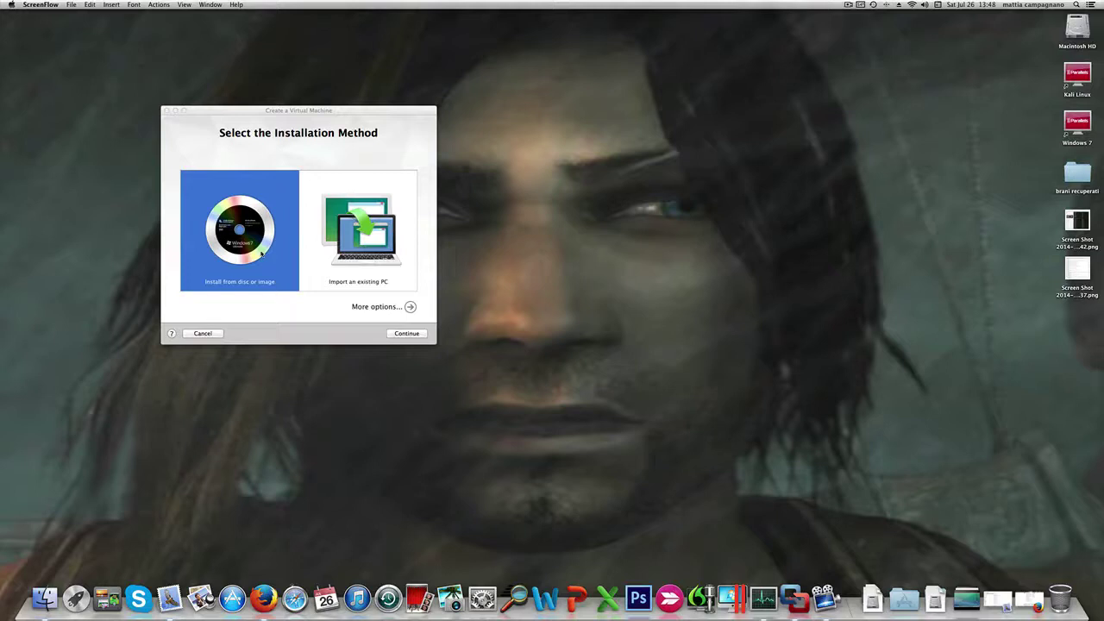
# Leave the new-machine wizard via 'Use another disc or disc image…' and switch to the Finder desktop
pyautogui.click(261, 252)
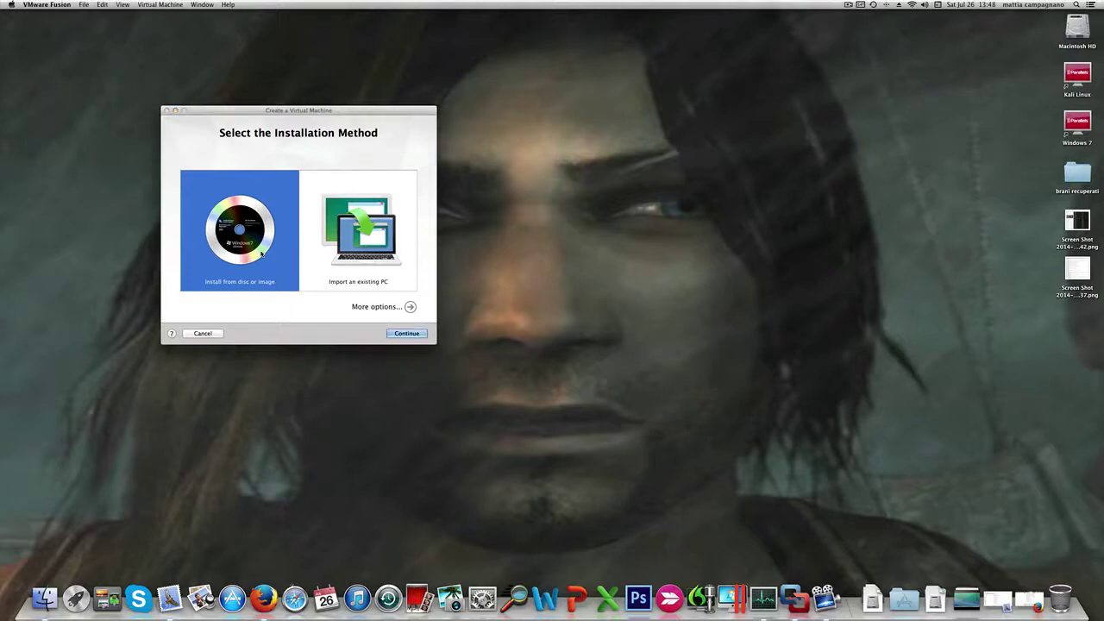
pyautogui.click(407, 333)
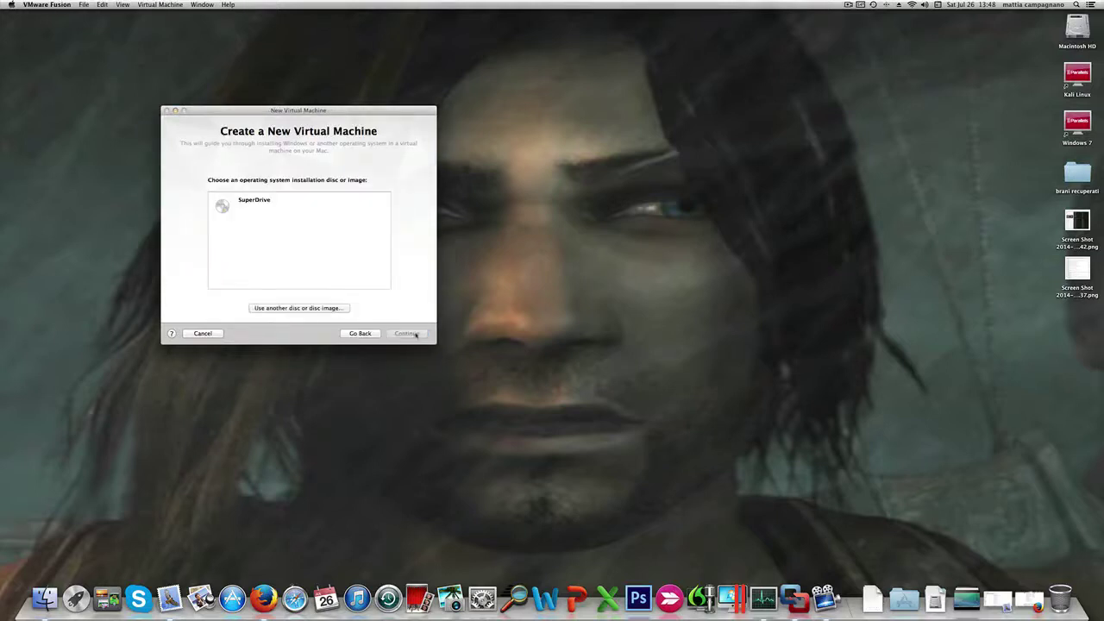
pyautogui.click(318, 308)
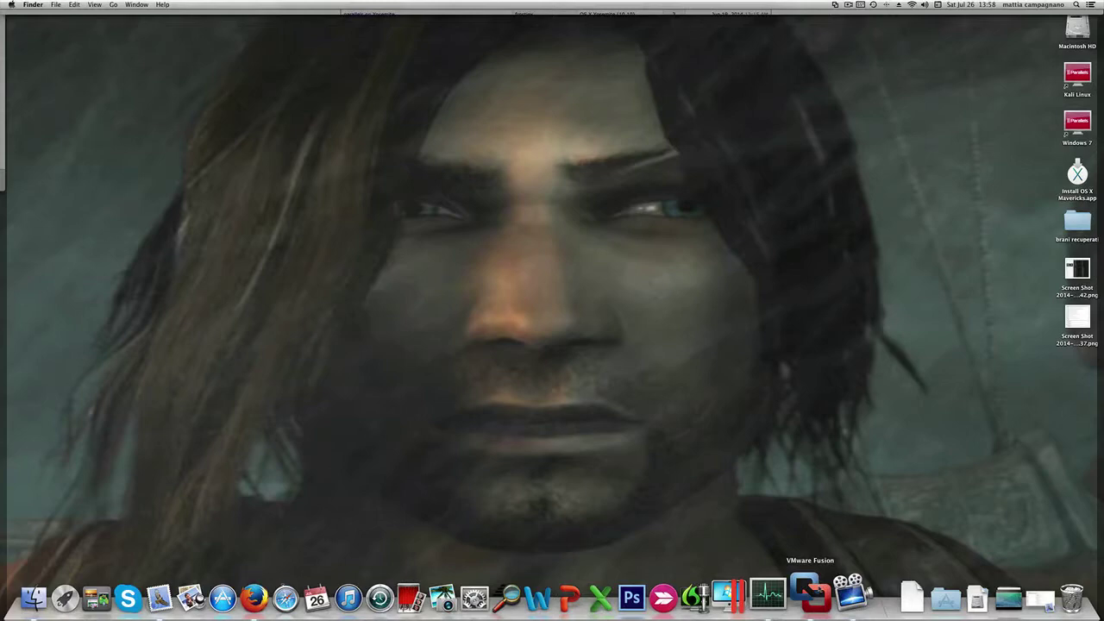
# Select Desktop > Install OS X Mavericks.app as the installer for a Mac OS X 10.9 machine
pyautogui.click(810, 593)
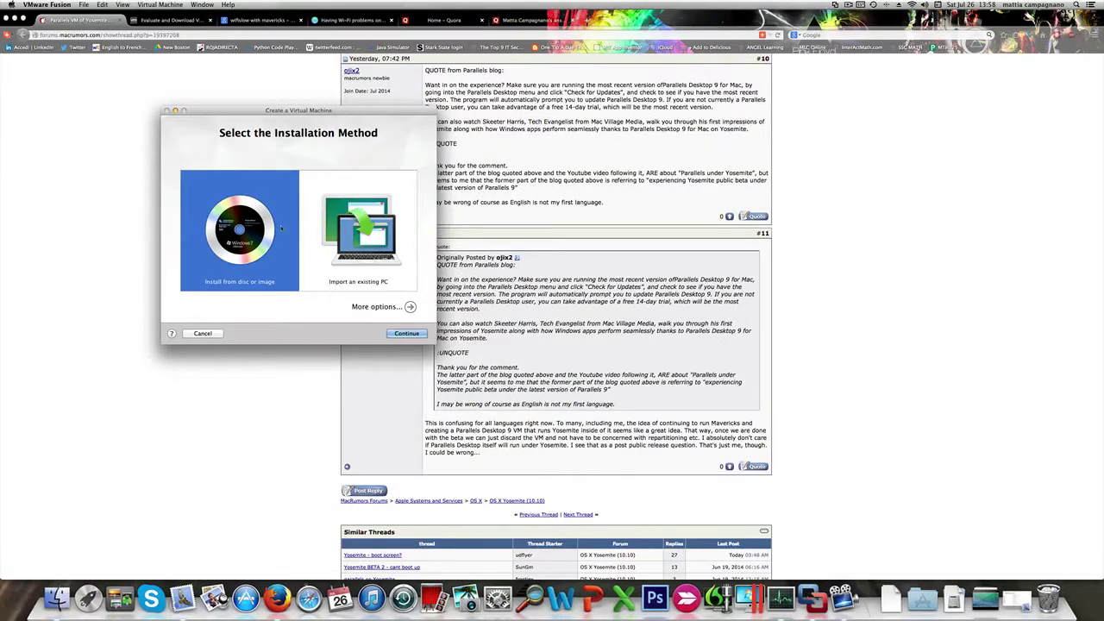
pyautogui.click(407, 333)
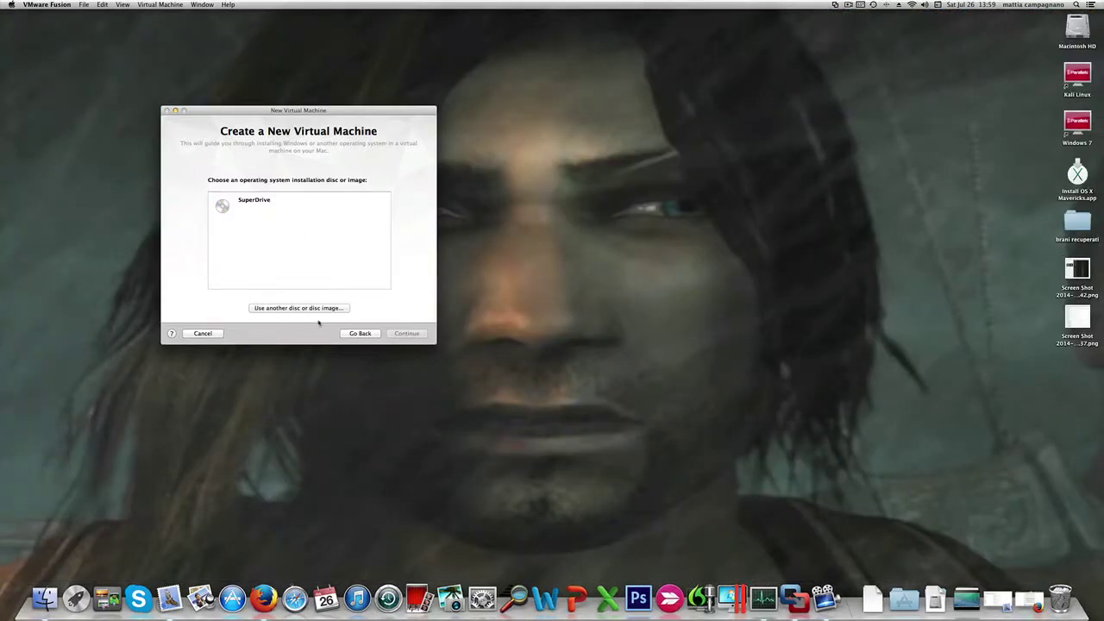
pyautogui.click(316, 314)
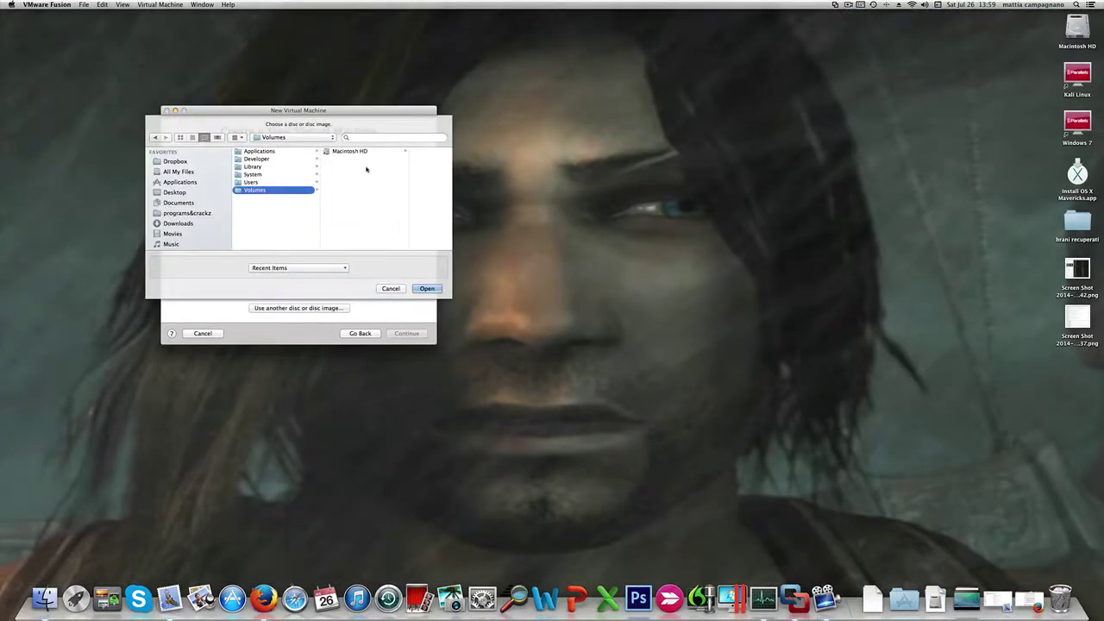
pyautogui.click(183, 192)
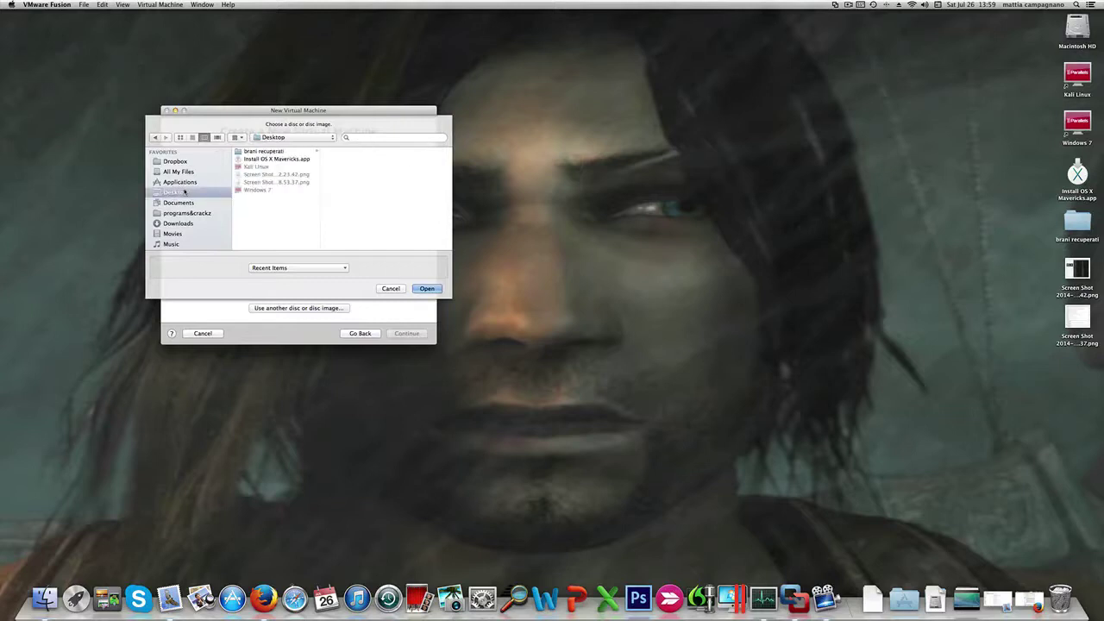
pyautogui.click(276, 158)
pyautogui.click(429, 289)
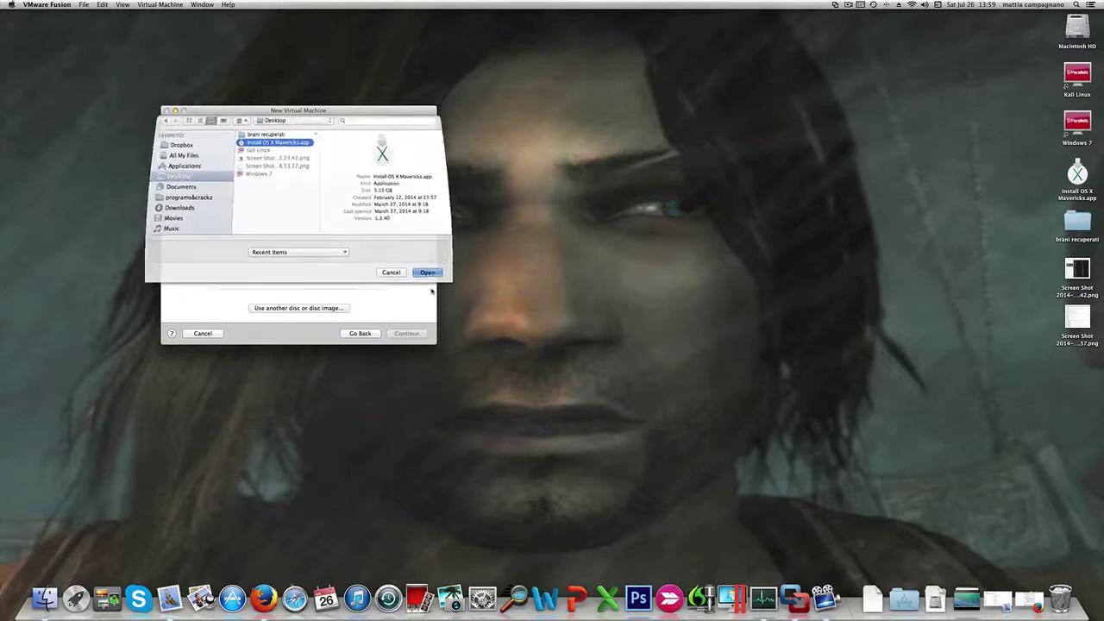
pyautogui.click(407, 333)
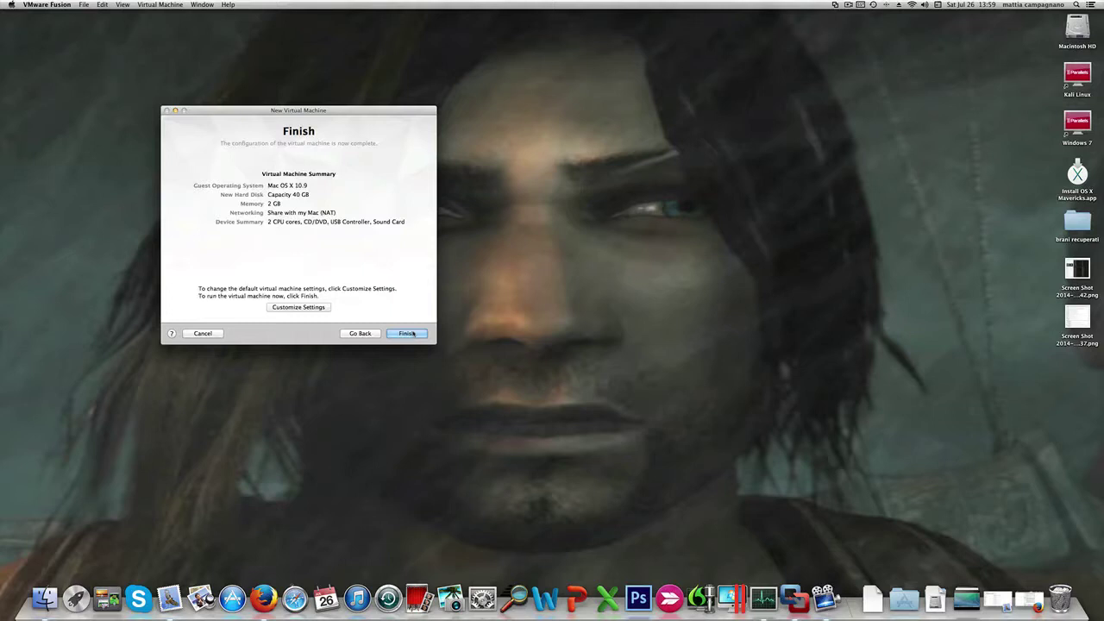
# Save the virtual machine as 'Mavericks_virtual' and let it boot to the installer's language screen
pyautogui.click(413, 335)
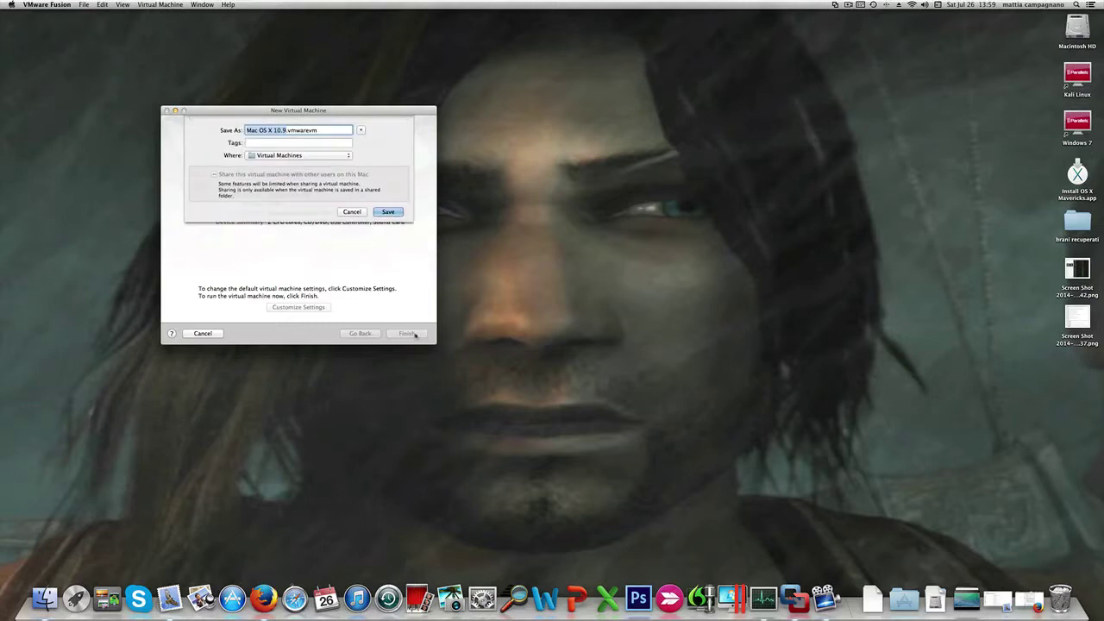
pyautogui.write('Mavericks_virtual')
pyautogui.write('l')
pyautogui.click(388, 212)
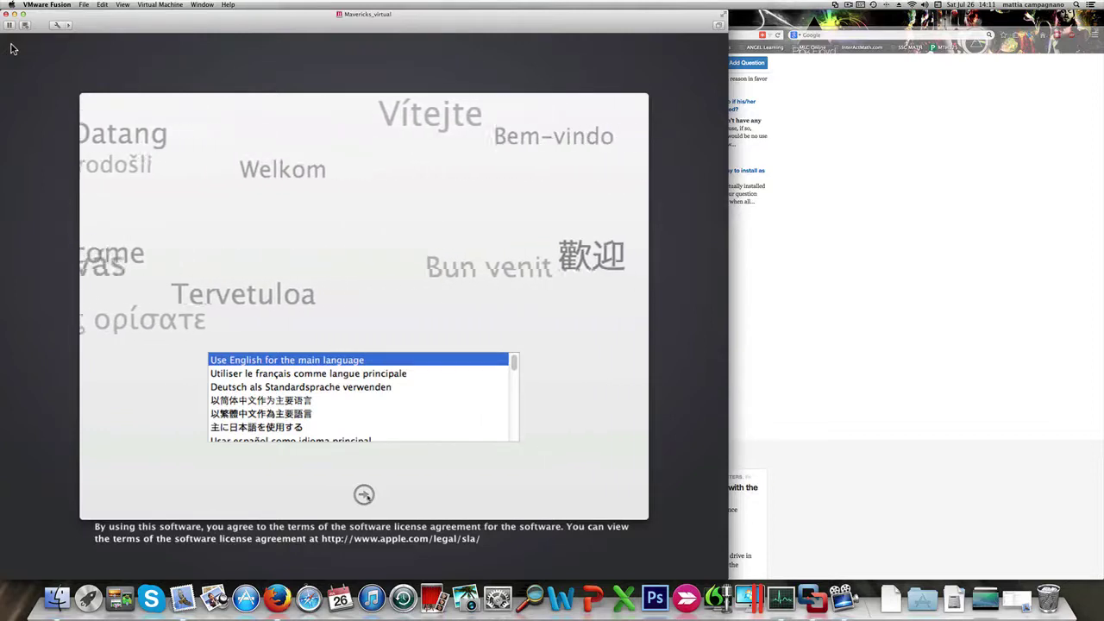
# Keep English as the main language and choose Install OS X in OS X Utilities
pyautogui.click(365, 496)
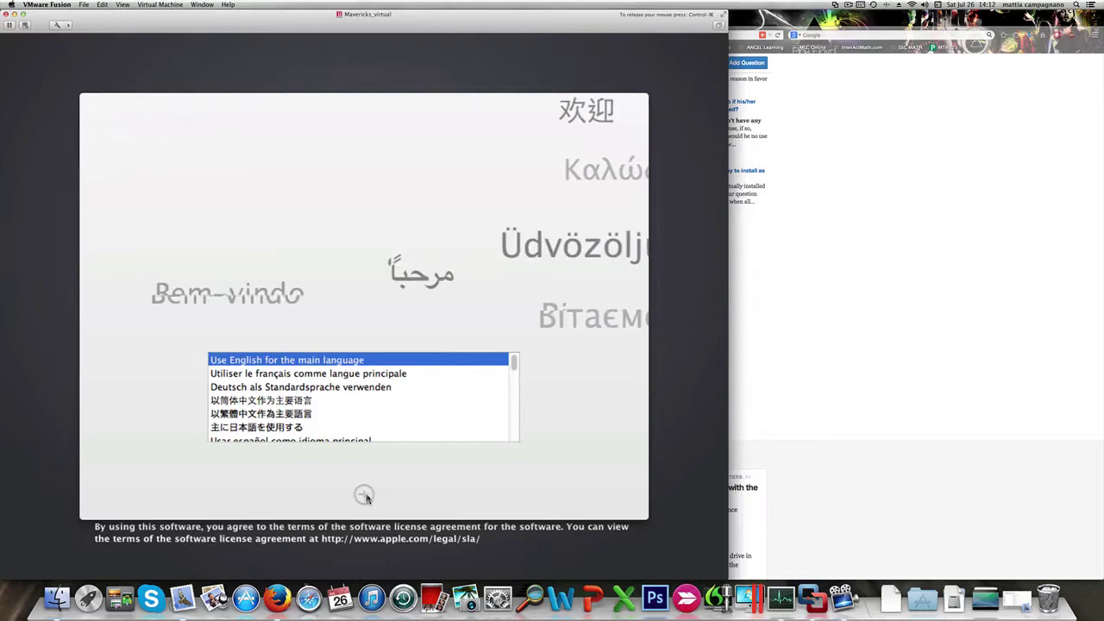
pyautogui.click(364, 495)
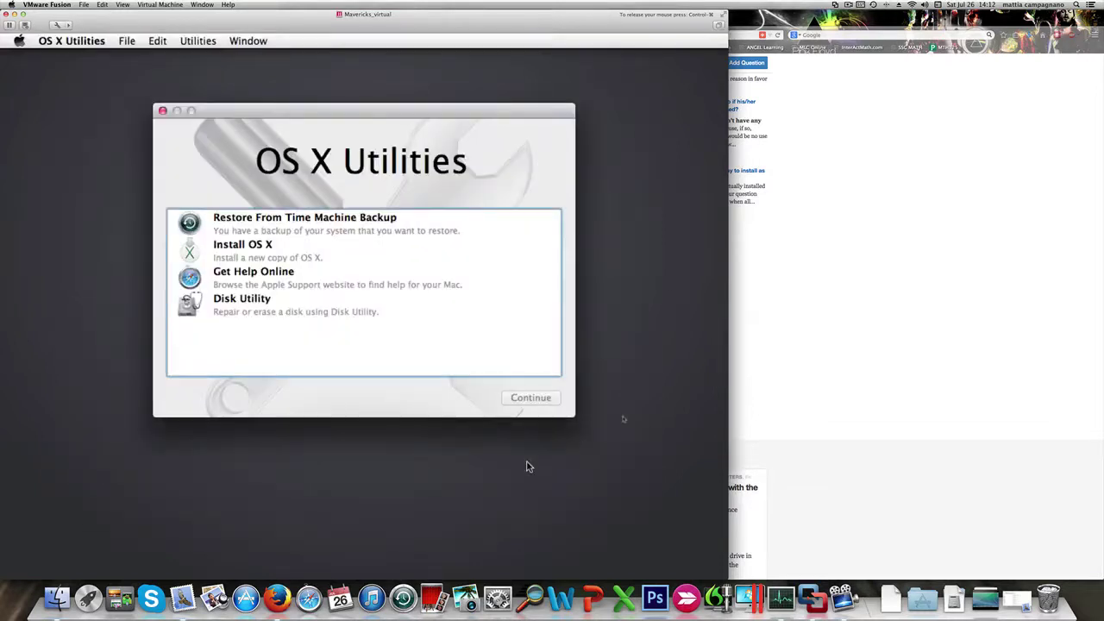
pyautogui.click(273, 260)
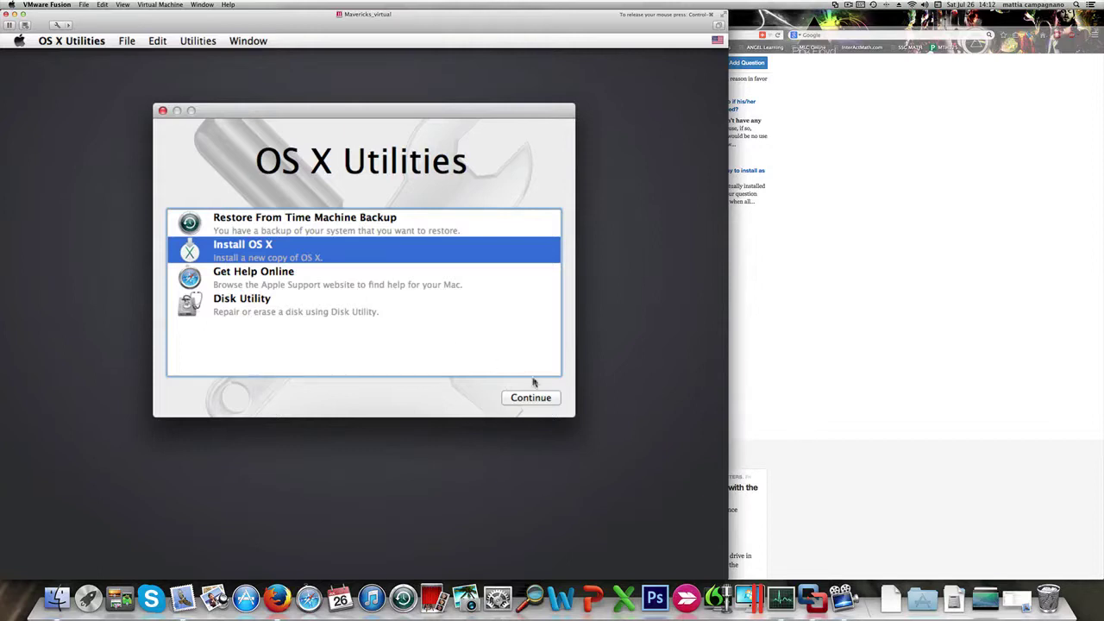
pyautogui.doubleClick(405, 31)
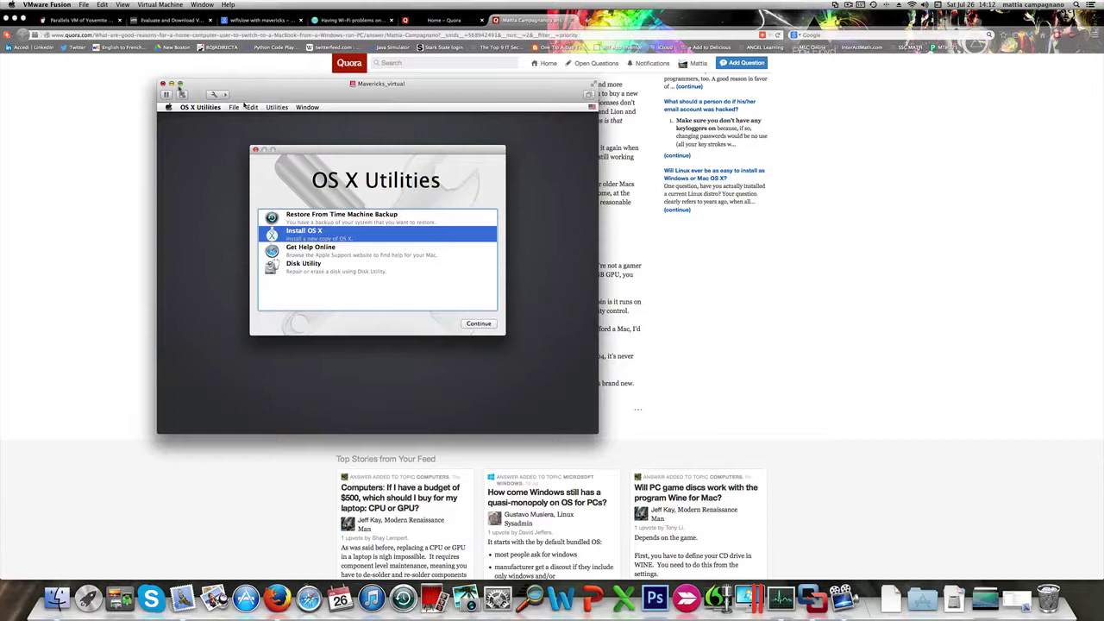
pyautogui.click(179, 85)
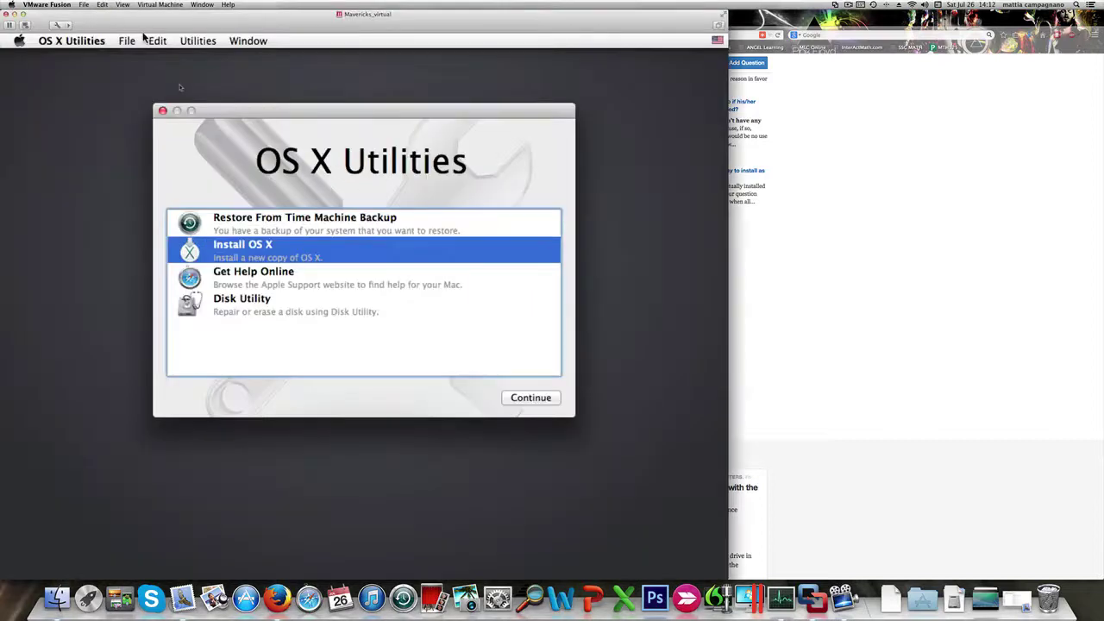
pyautogui.click(535, 397)
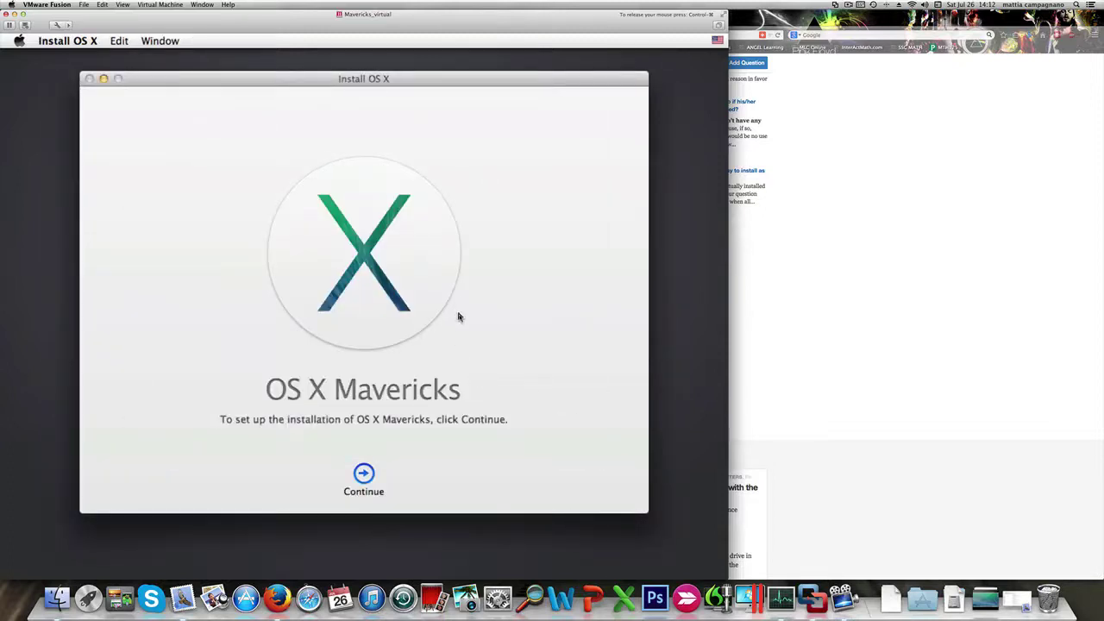
# Agree to the Mavericks software license, select Macintosh HD, and start the installation
pyautogui.click(365, 471)
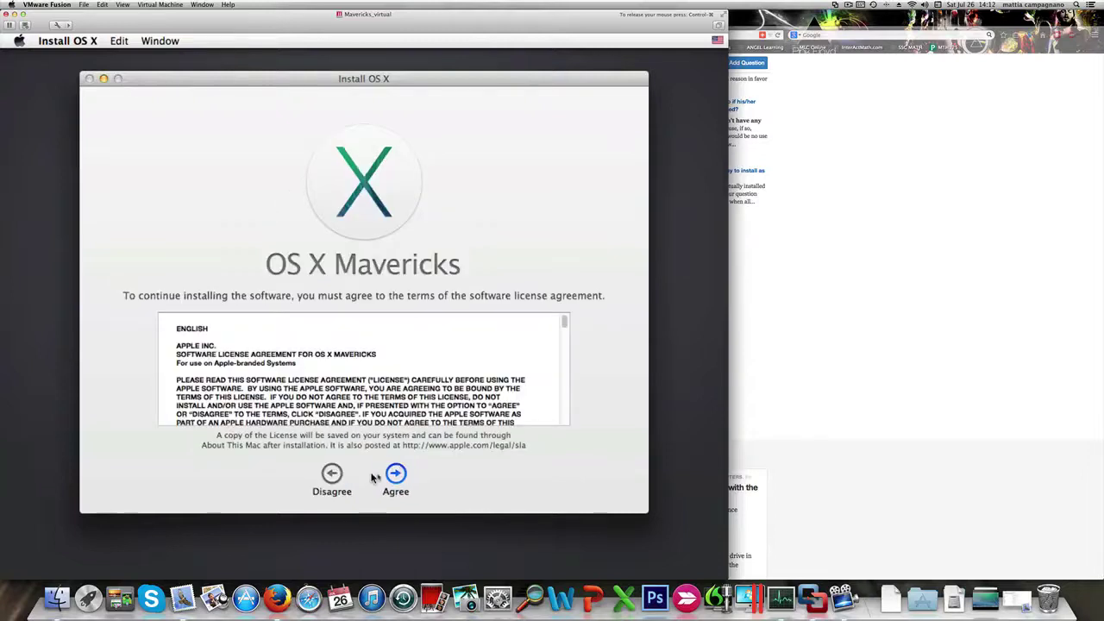
pyautogui.click(394, 474)
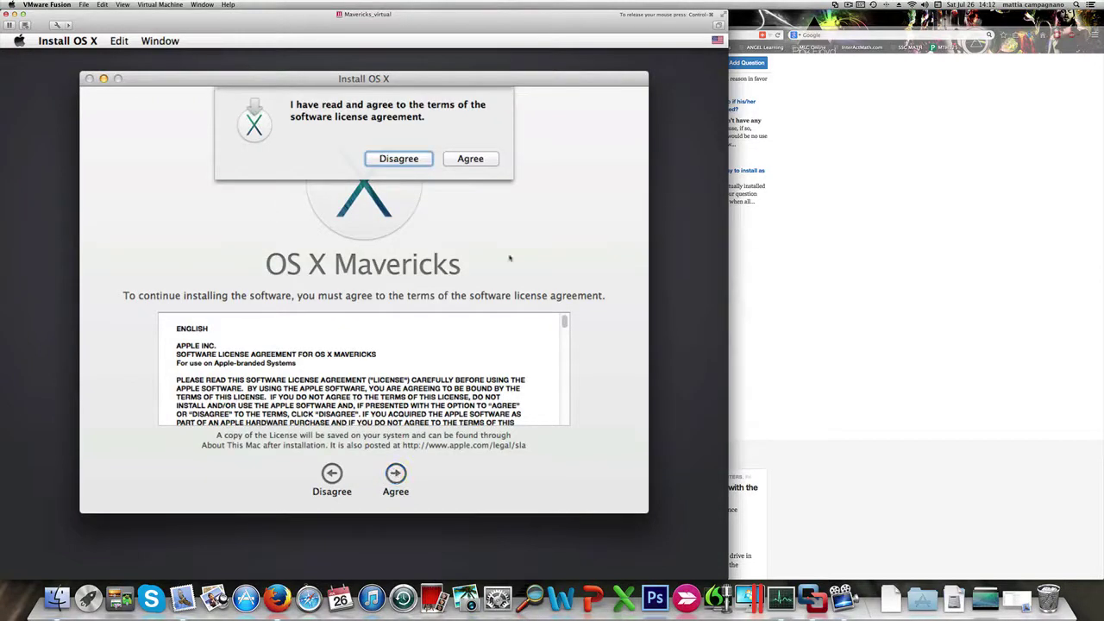
pyautogui.click(487, 166)
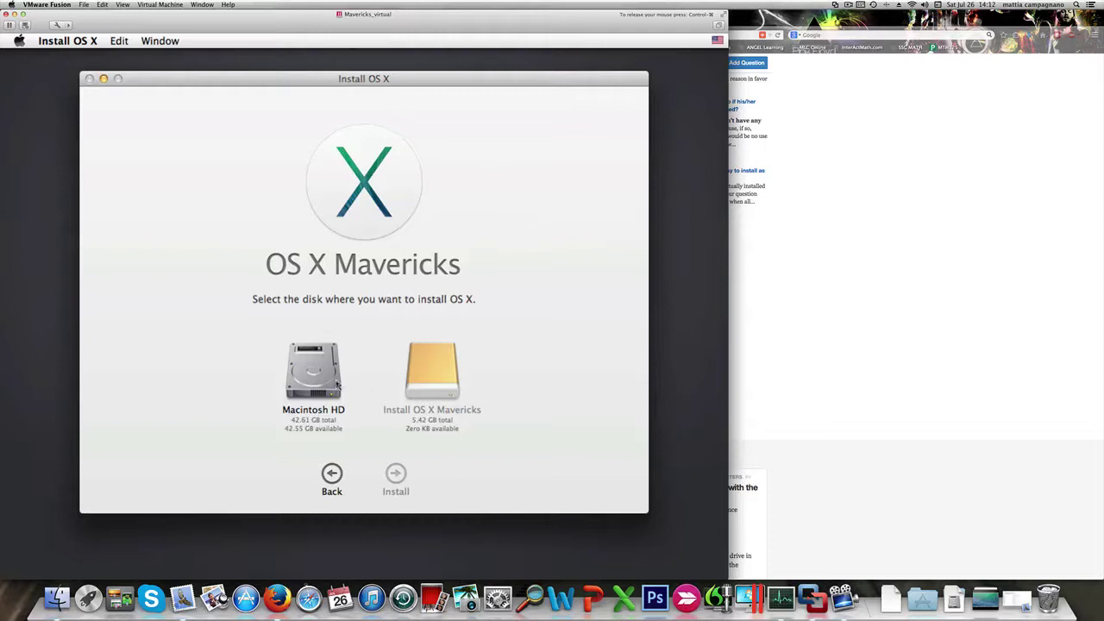
pyautogui.click(338, 384)
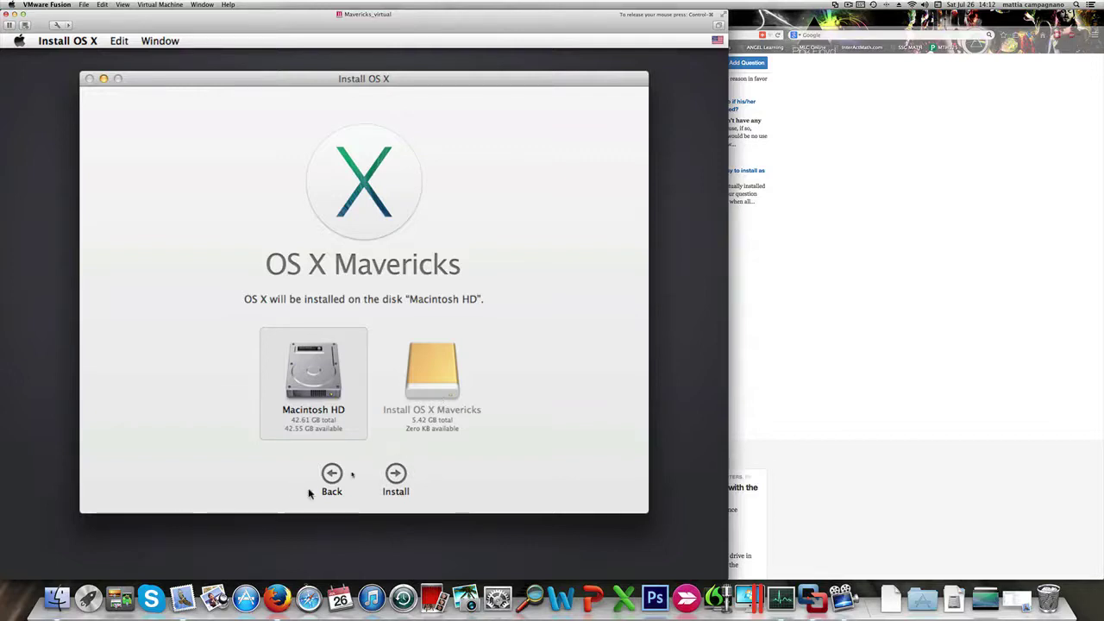
pyautogui.click(399, 472)
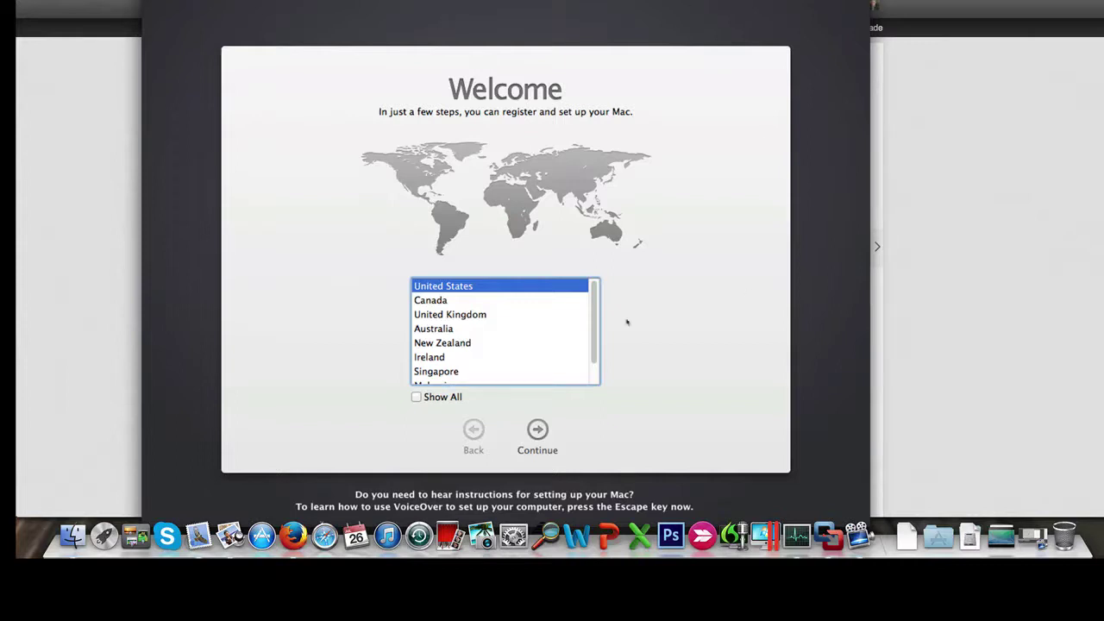
# Continue past the United States country, keyboard layout and information-transfer pages
pyautogui.click(536, 431)
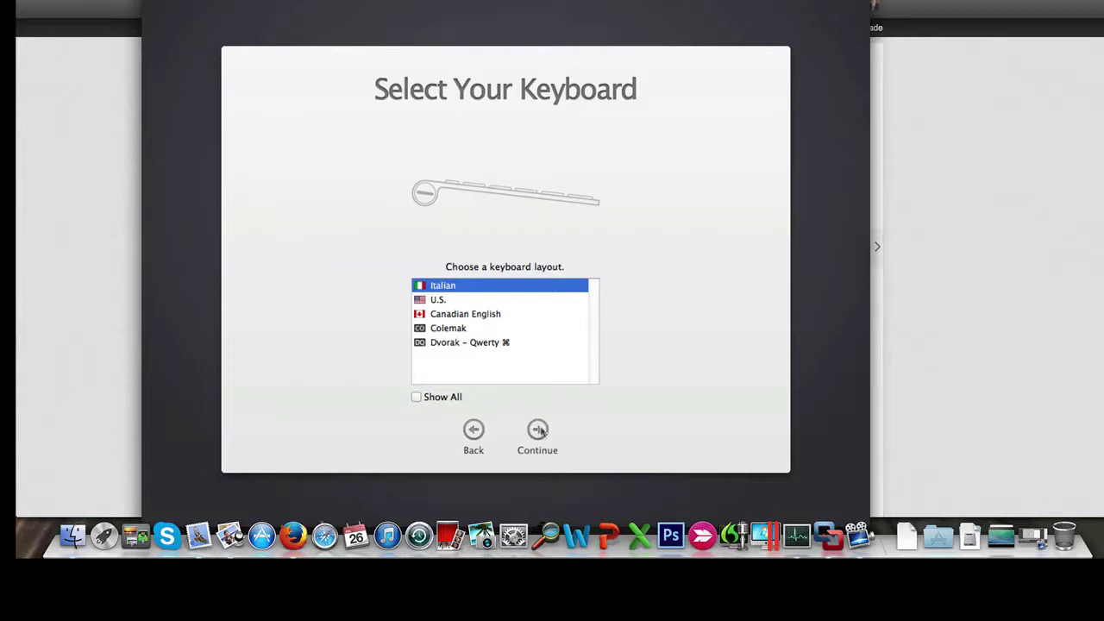
pyautogui.click(538, 431)
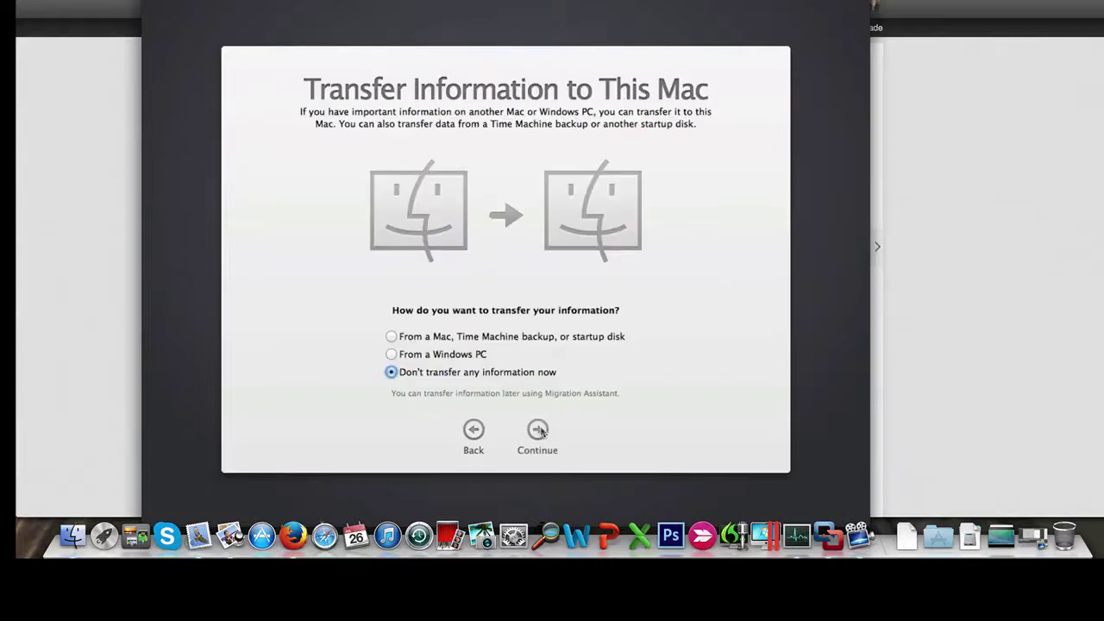
pyautogui.click(539, 430)
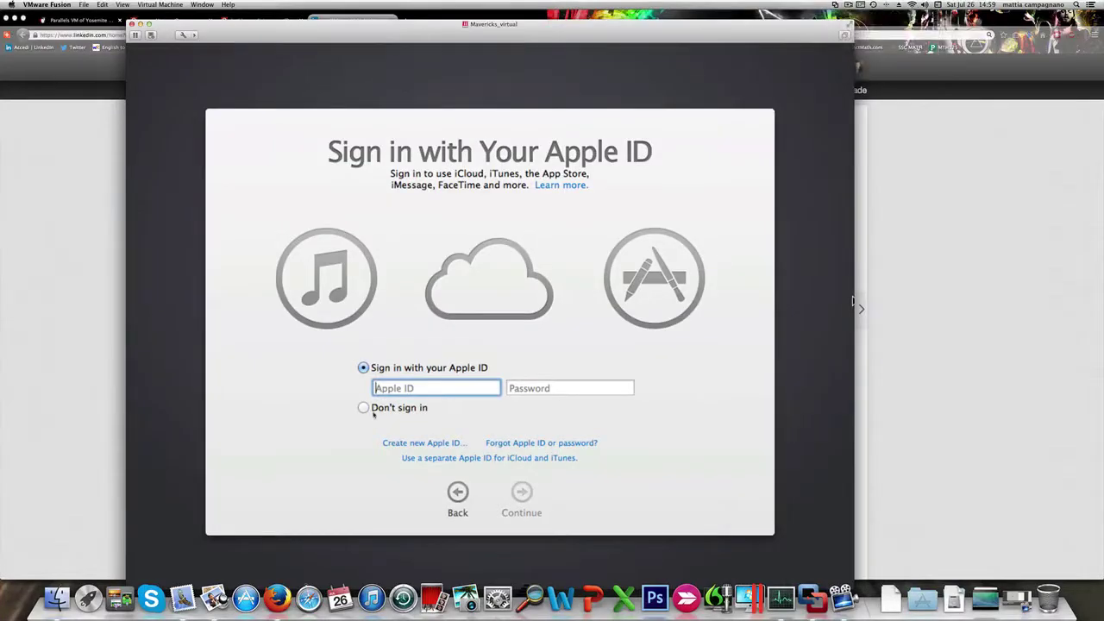
# Choose Don't sign in for the Apple ID and confirm skipping it
pyautogui.click(390, 351)
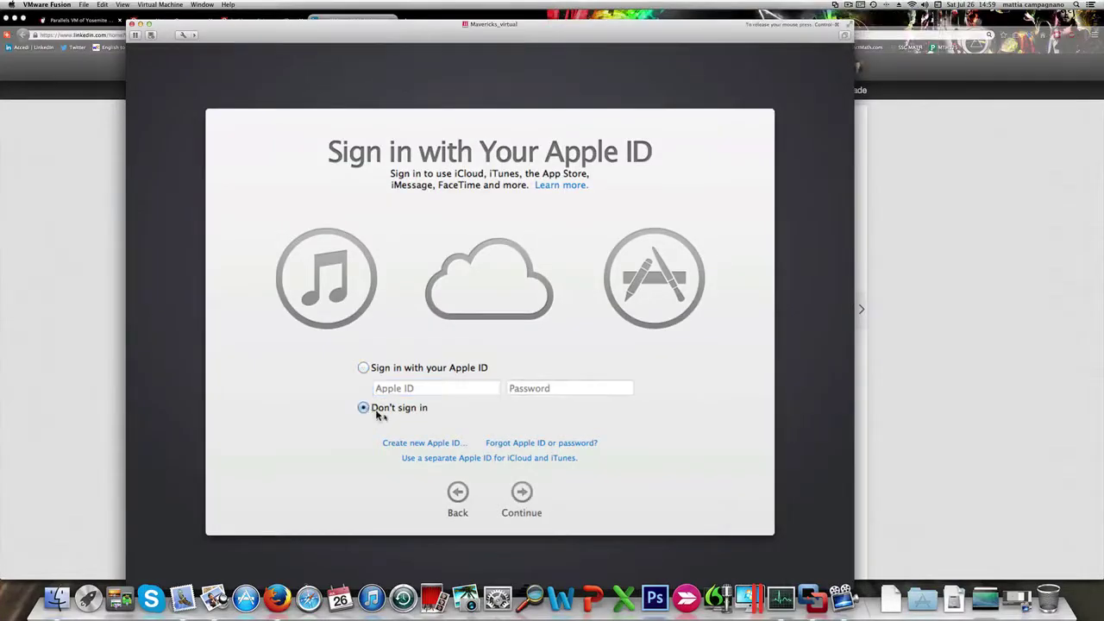
pyautogui.click(522, 492)
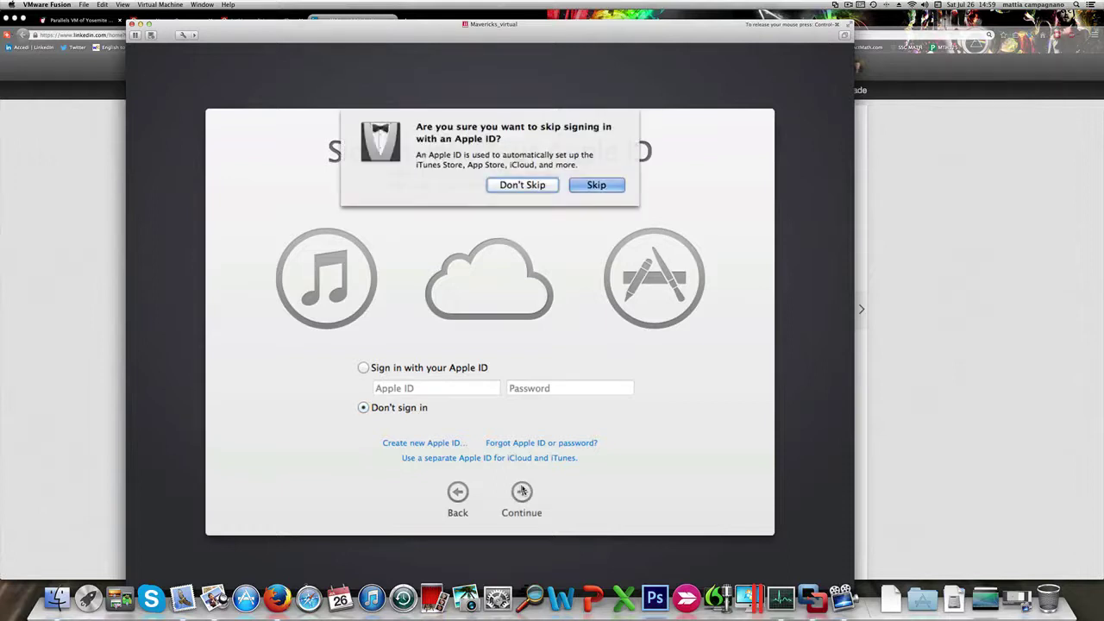
pyautogui.click(587, 187)
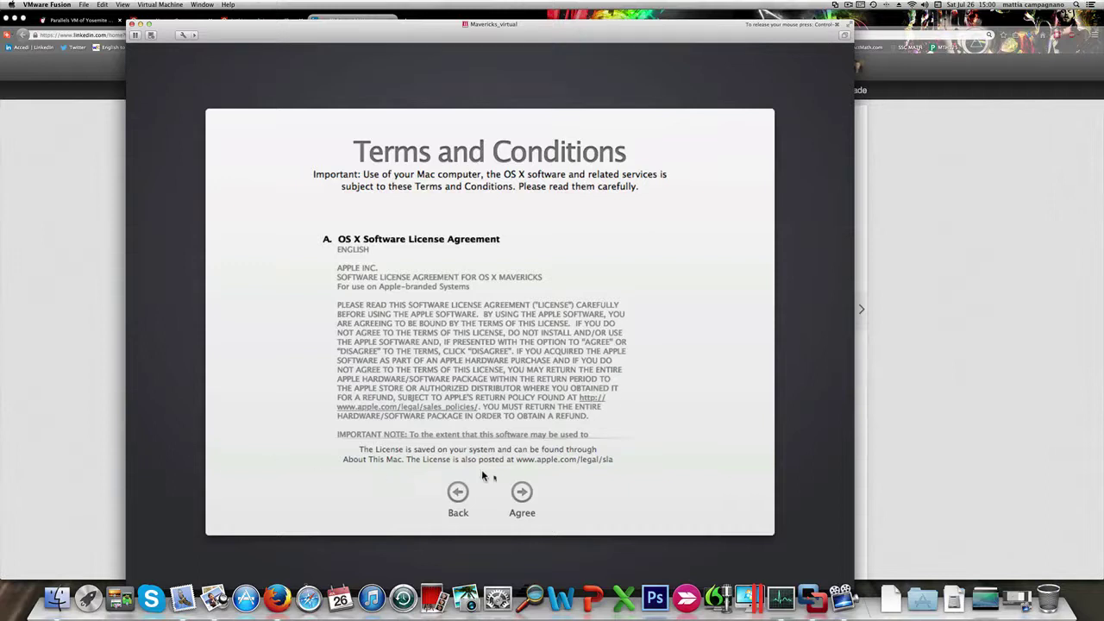
# Agree to the OS X Terms and Conditions and confirm in the sheet
pyautogui.click(522, 492)
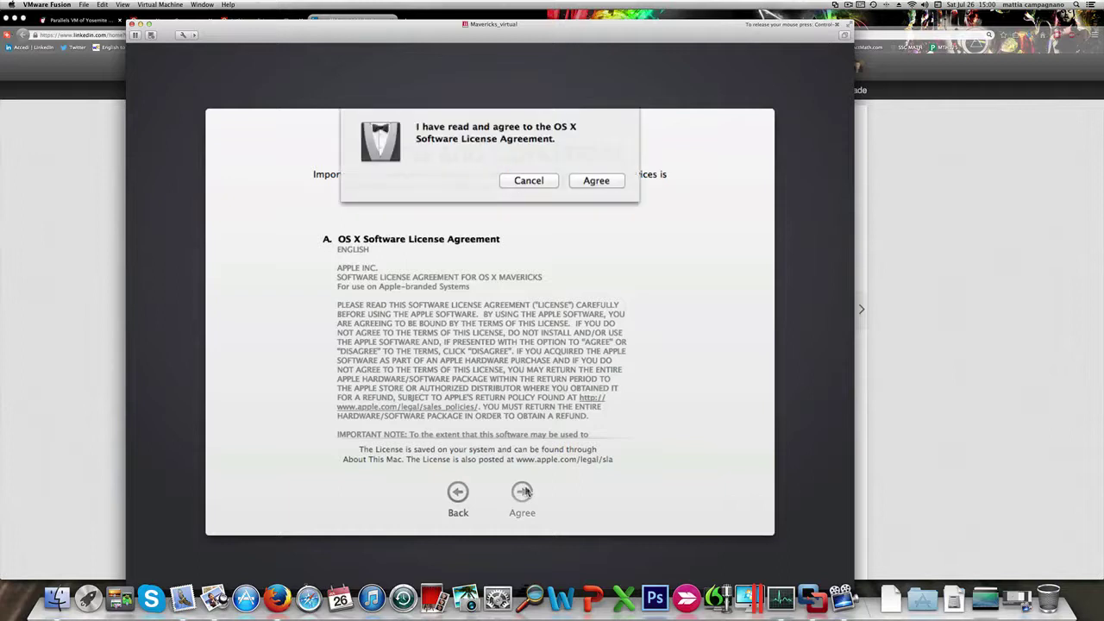
pyautogui.click(579, 191)
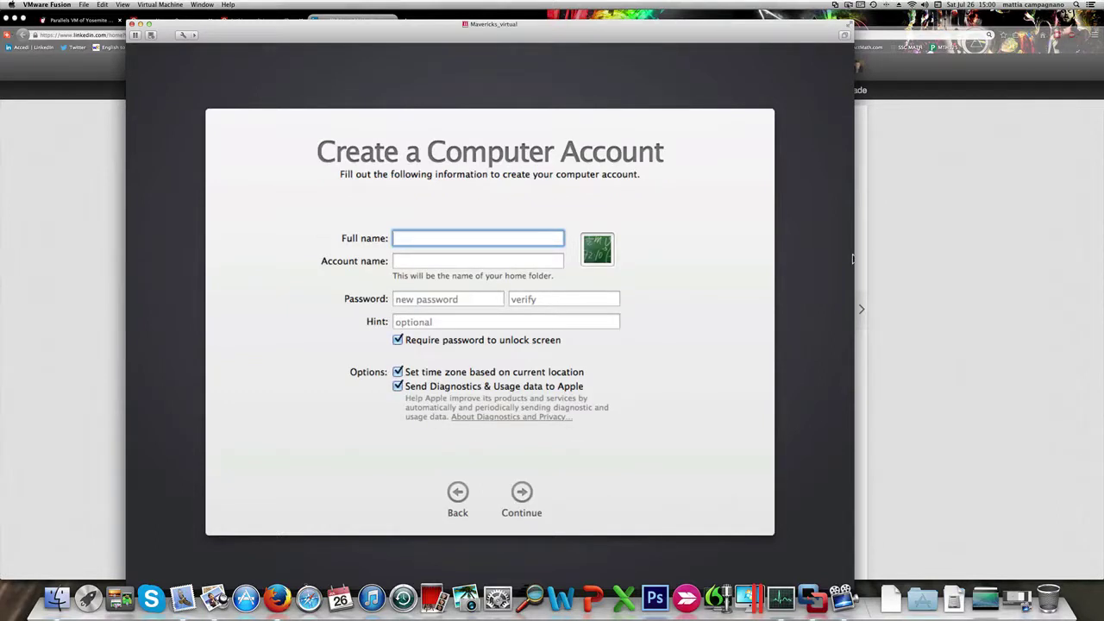
# Enter the account's full name, account name and password, untick Require password and Send Diagnostics, and continue
pyautogui.click(334, 366)
pyautogui.write('matt')
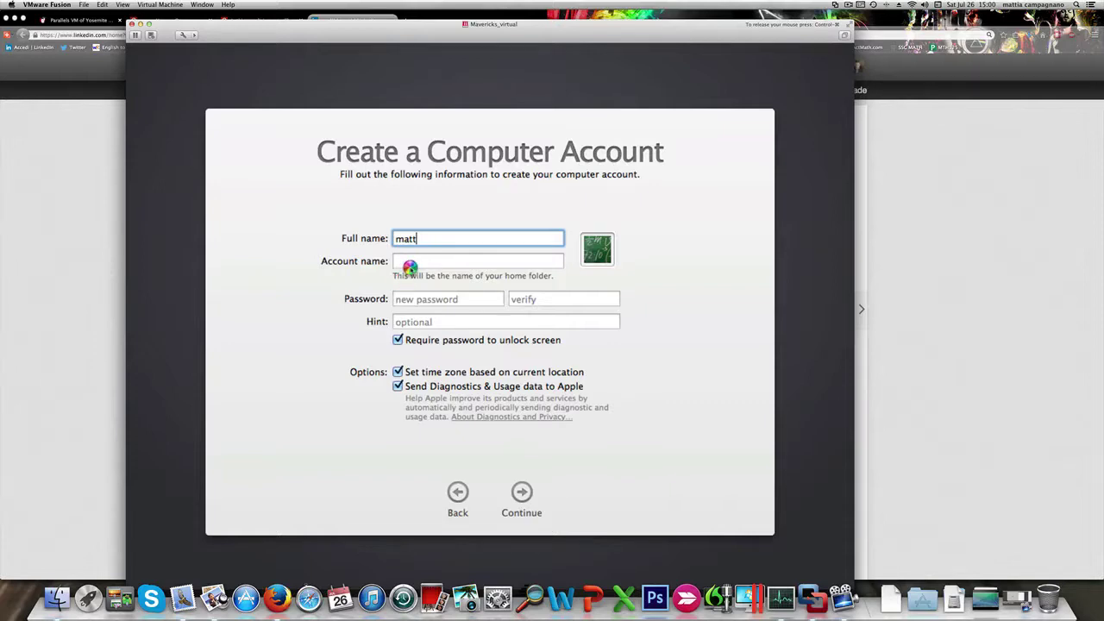
pyautogui.click(848, 4)
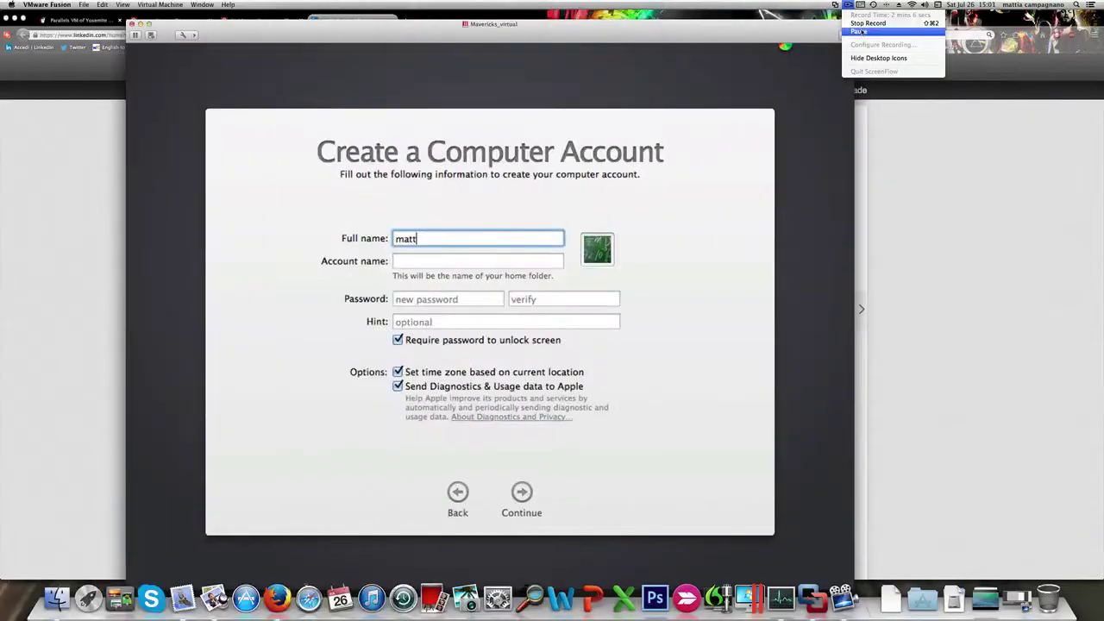
pyautogui.click(863, 32)
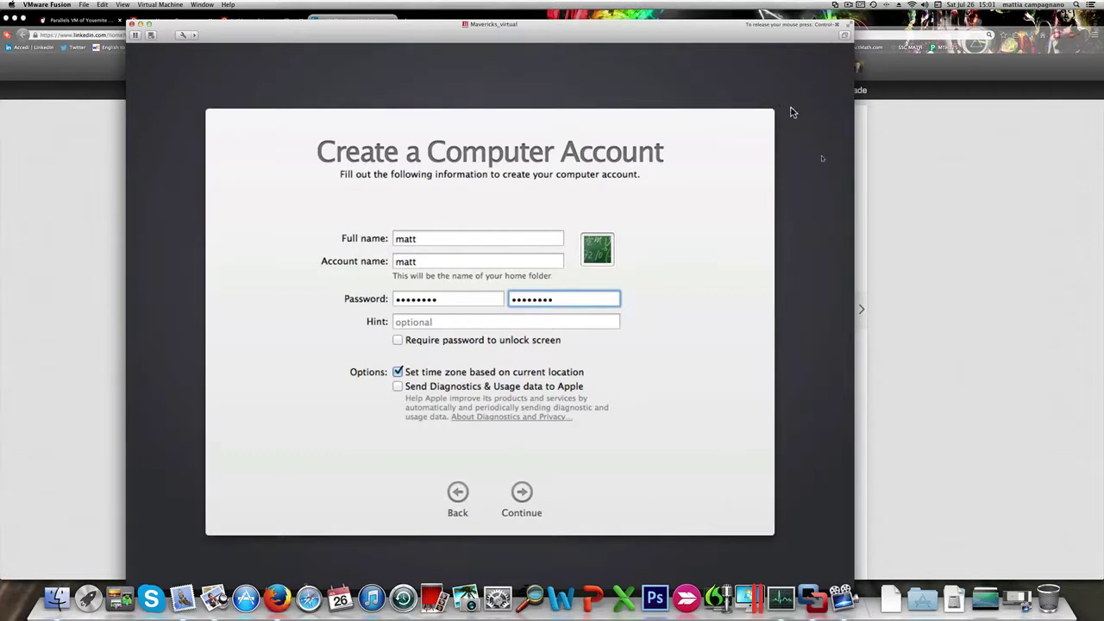
pyautogui.click(518, 495)
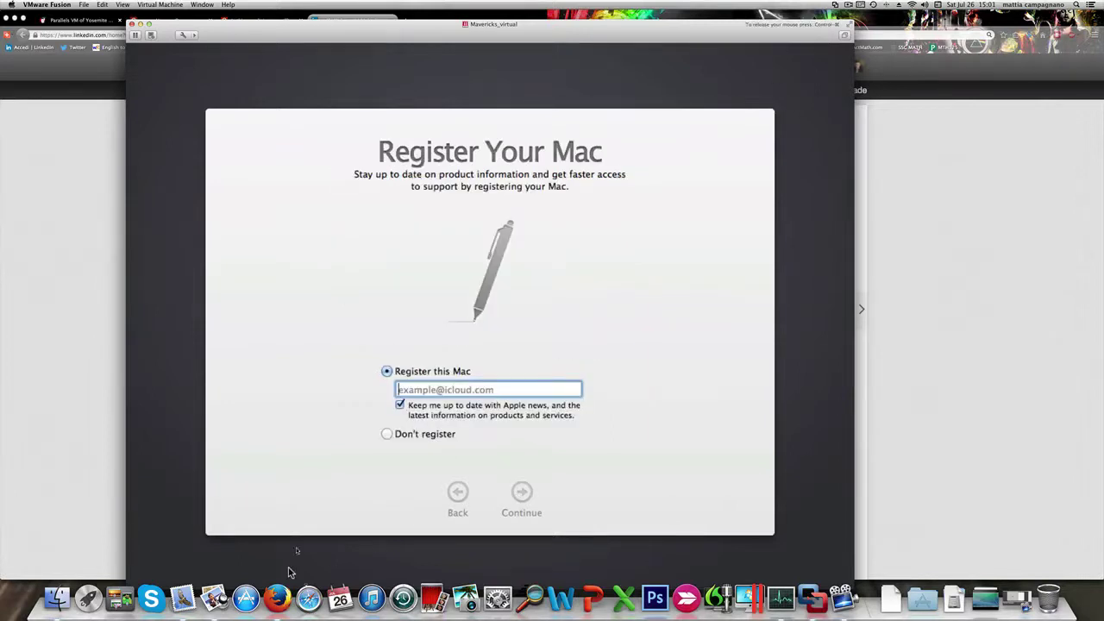
# Select Don't register on the Register Your Mac page and confirm skipping registration
pyautogui.click(386, 434)
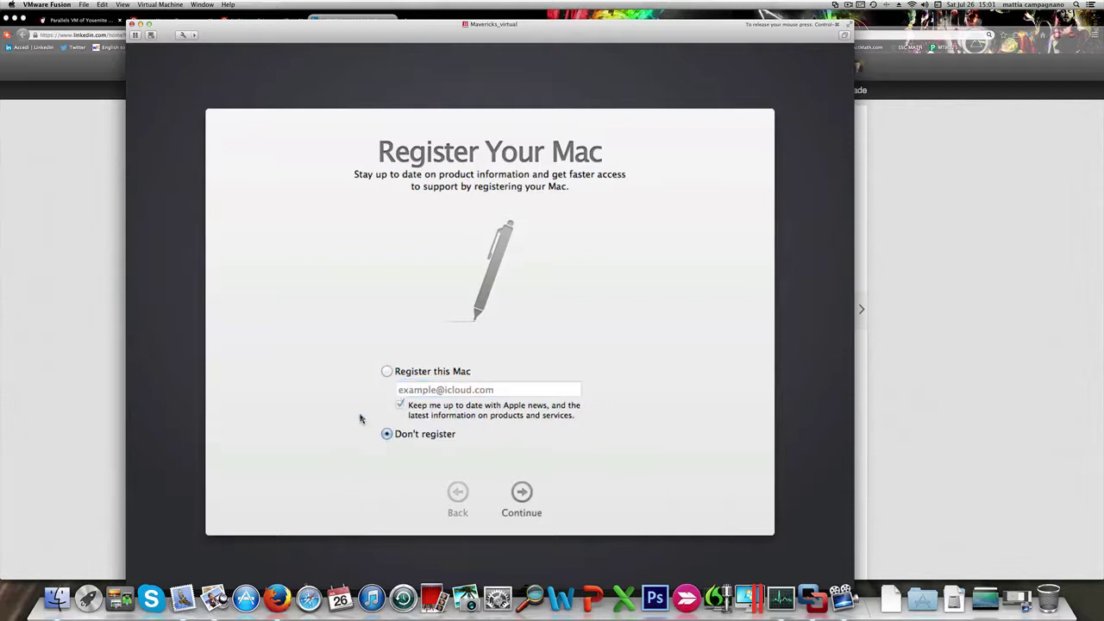
pyautogui.click(521, 490)
pyautogui.click(521, 490)
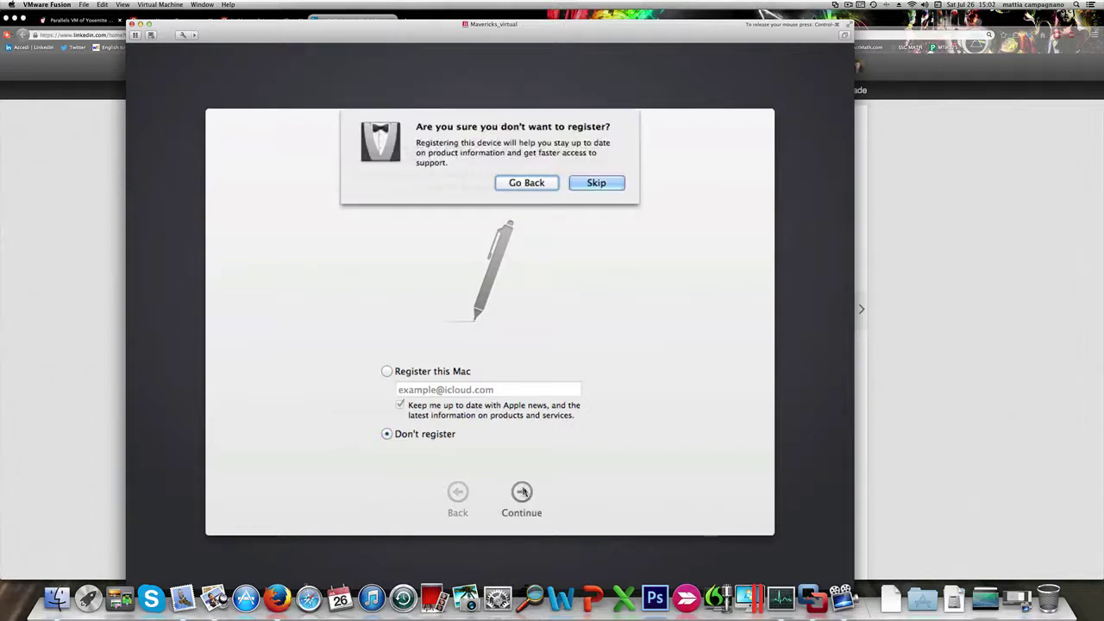
pyautogui.click(605, 187)
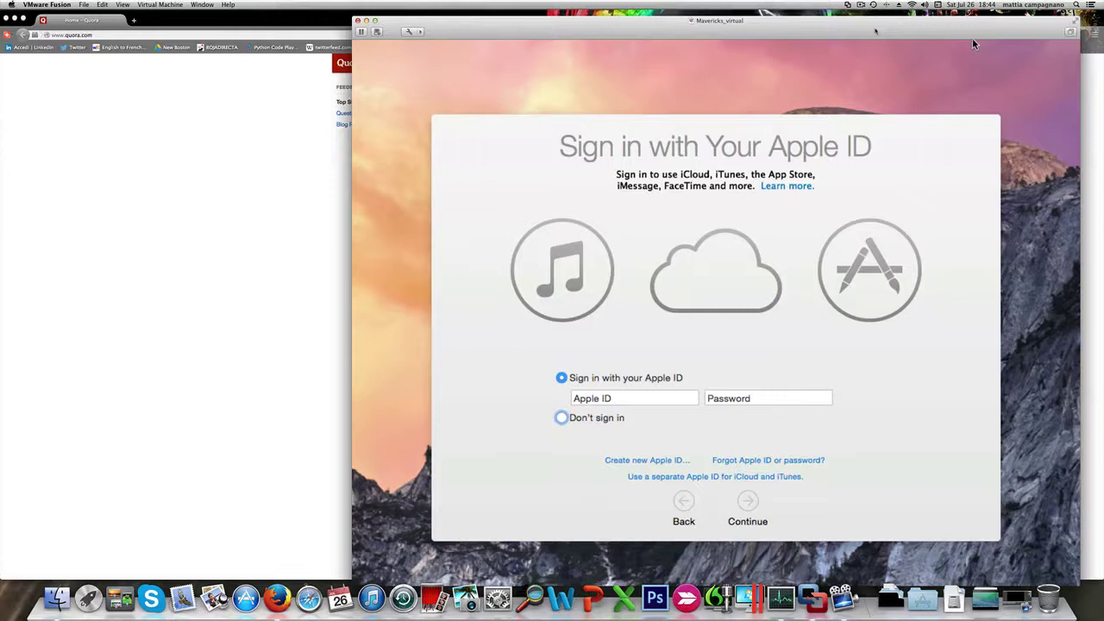
# Choose Don't sign in on the Yosemite Apple ID screen and confirm Skip to finish setup
pyautogui.click(971, 38)
pyautogui.click(563, 418)
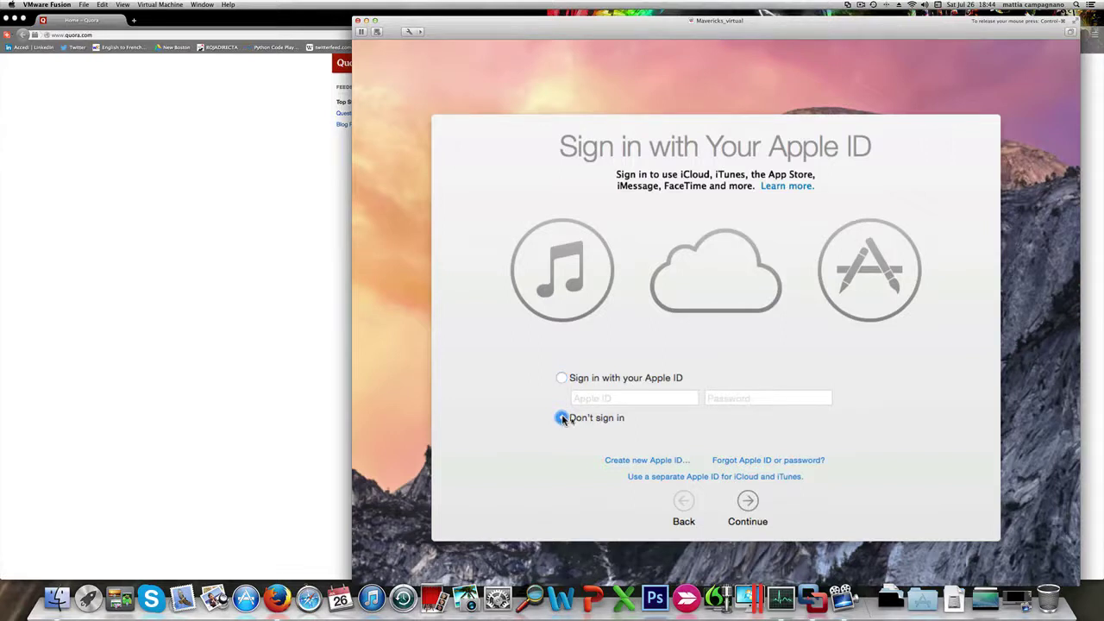
pyautogui.click(748, 505)
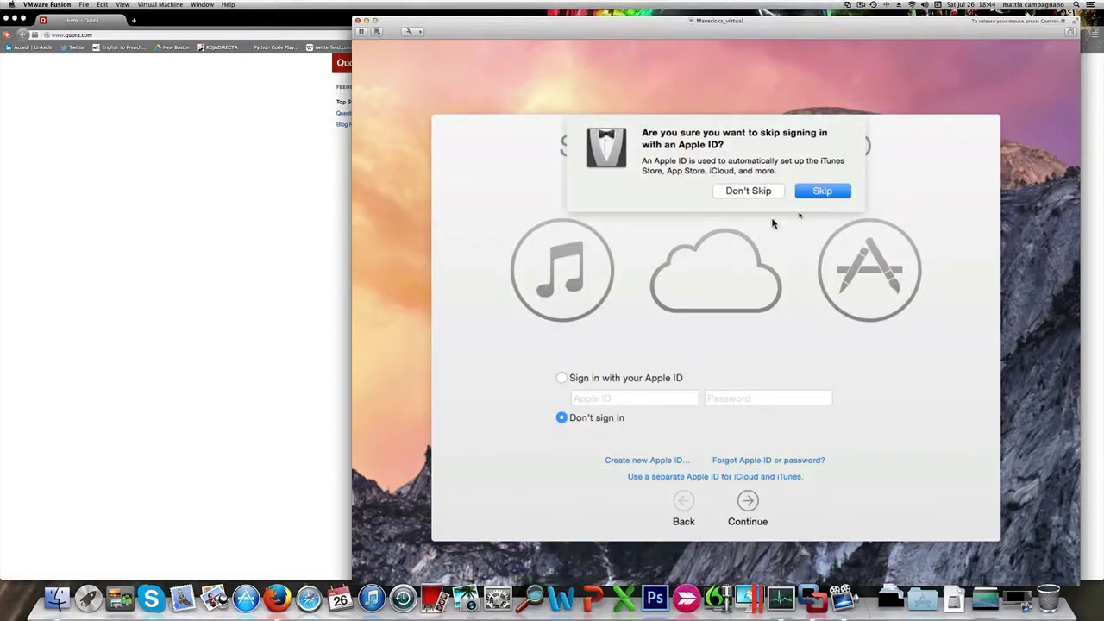
pyautogui.click(817, 195)
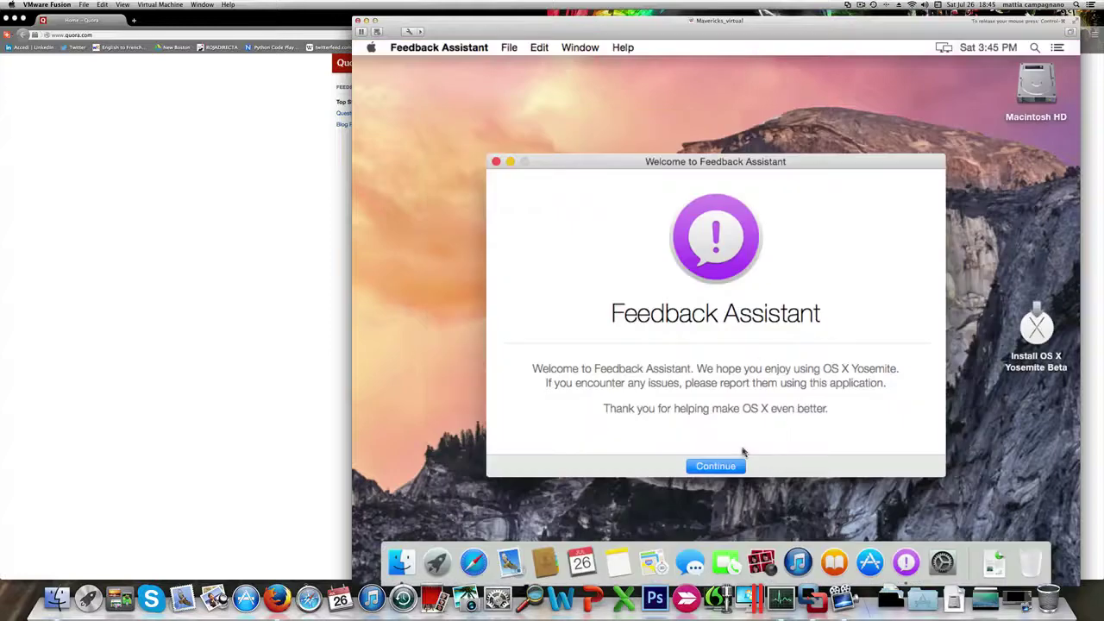
# Close the Feedback Assistant welcome window in the Yosemite guest
pyautogui.click(496, 161)
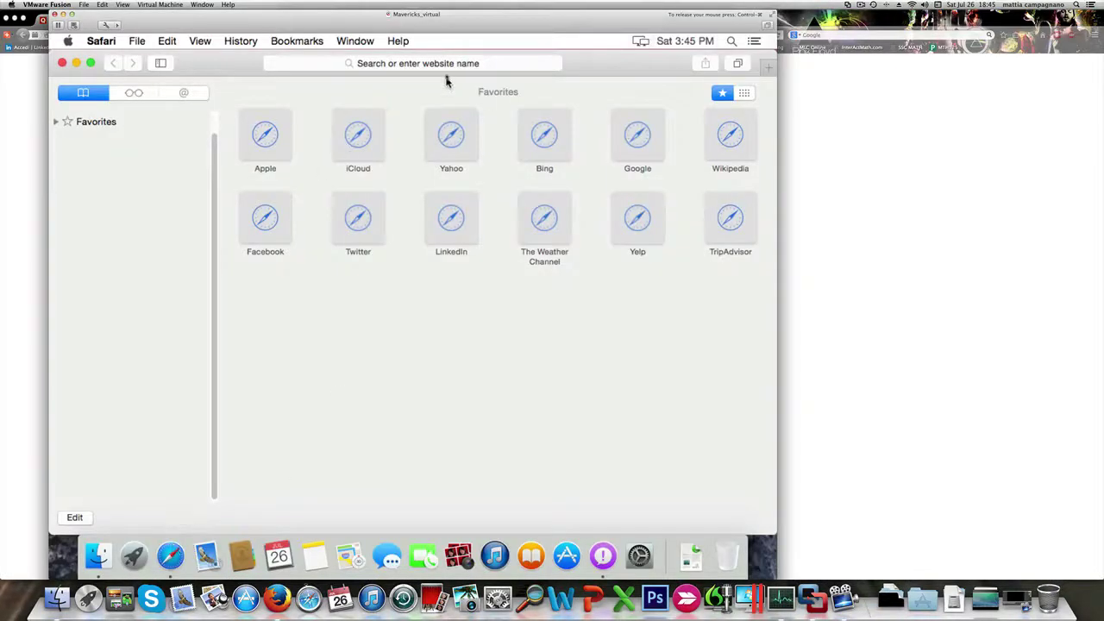
# Enter google.com in Safari's address bar and load the page
pyautogui.click(423, 70)
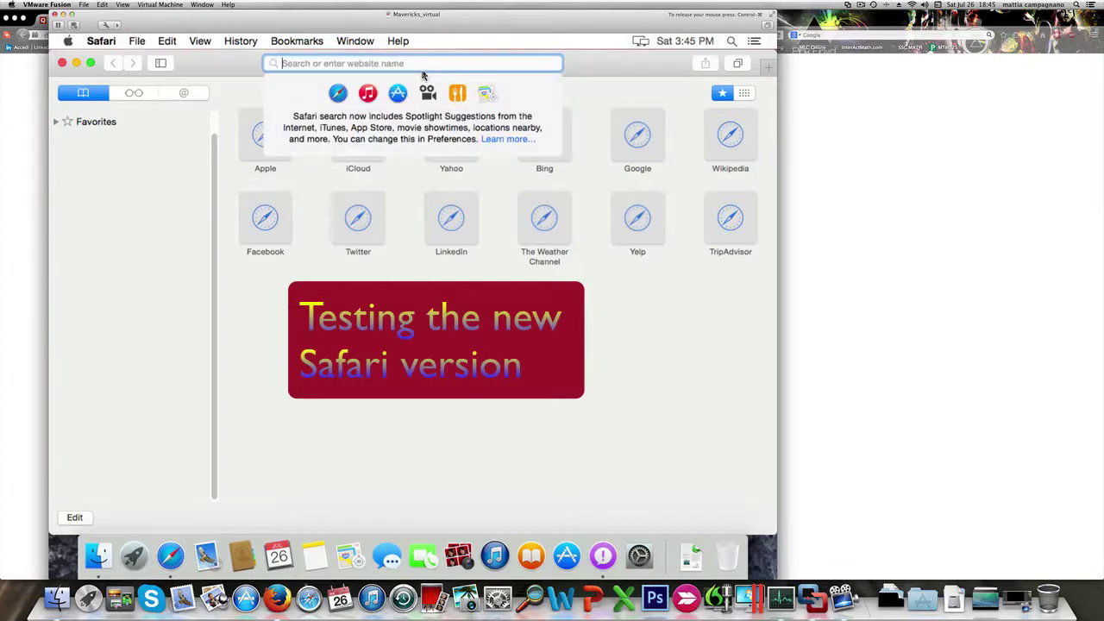
pyautogui.write('google')
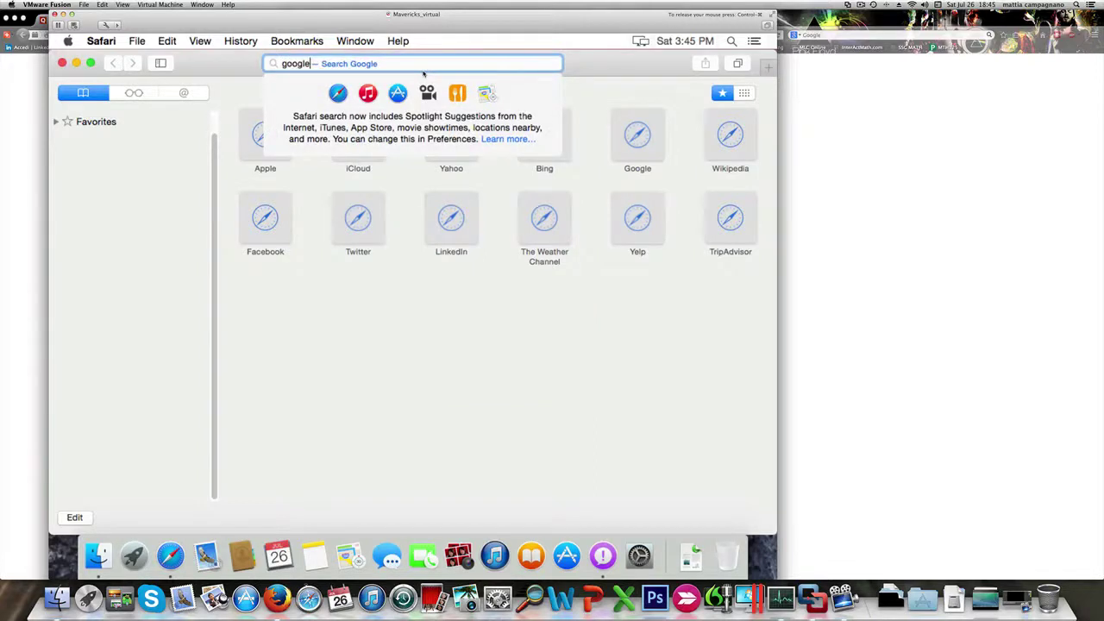
pyautogui.write('.com')
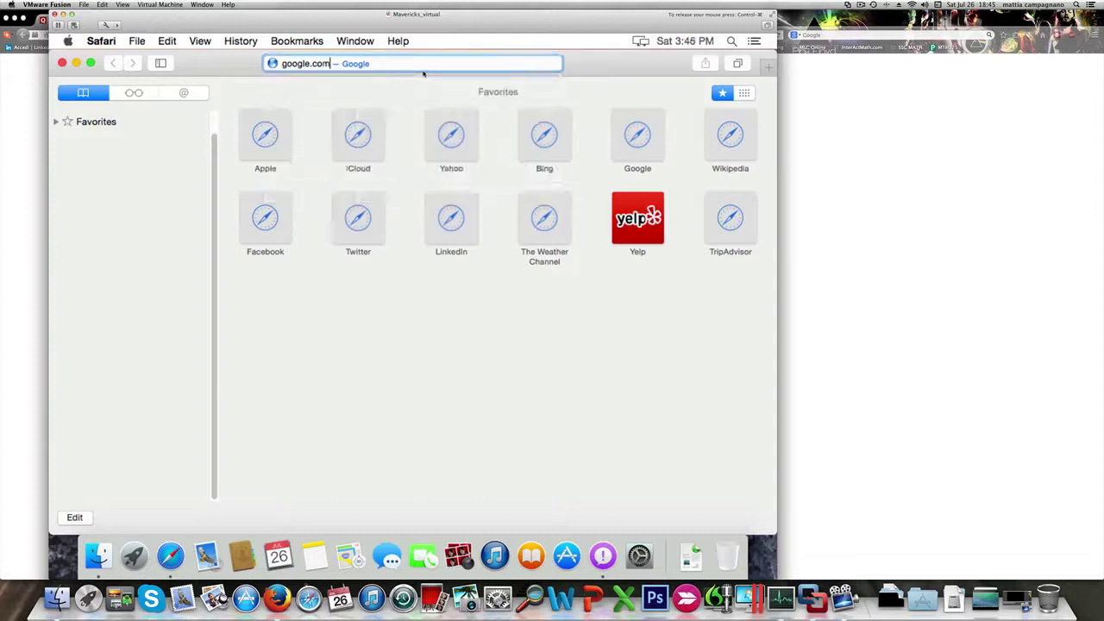
pyautogui.press('Return')
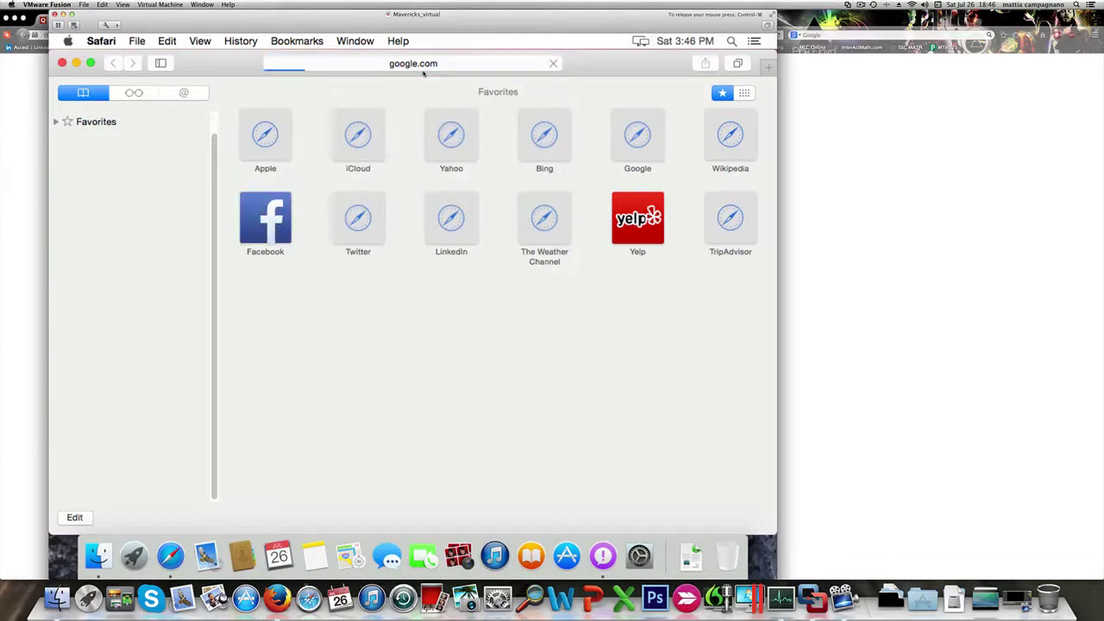